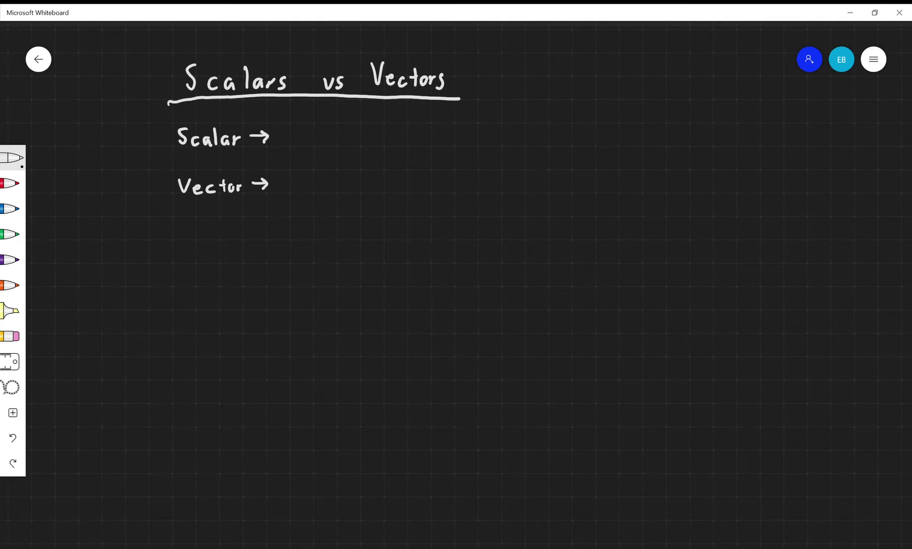
Step: Underline Scalar and Vector, then write 'single # & unit.' after the Scalar arrow
left_click_drag(174, 152, 239, 155)
left_click_drag(175, 205, 240, 203)
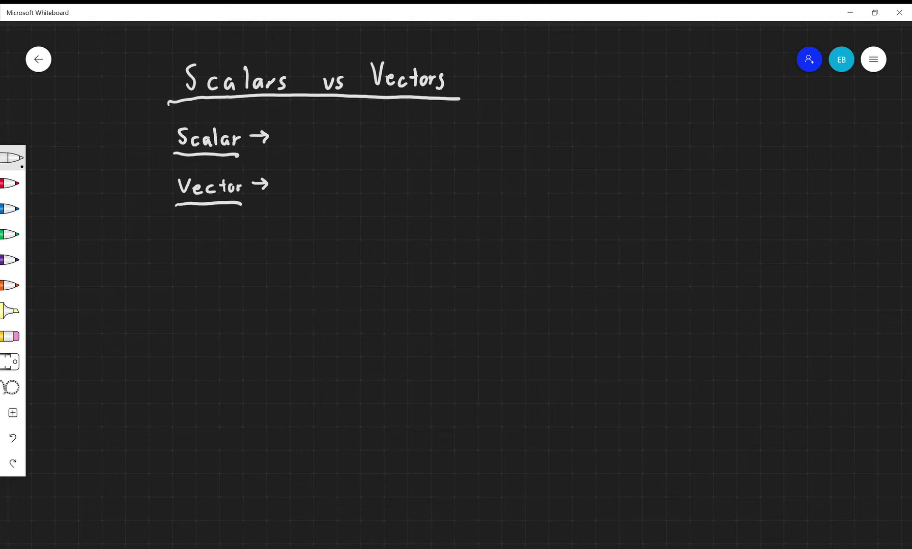
left_click_drag(302, 131, 295, 147)
mouse_move(308, 137)
left_mouse_down()
mouse_move(309, 146)
mouse_move(334, 152)
mouse_move(374, 146)
left_mouse_up()
mouse_move(384, 125)
left_mouse_down()
mouse_move(381, 145)
mouse_move(383, 133)
left_mouse_up()
left_click_drag(369, 140, 455, 145)
left_click_drag(457, 126, 466, 145)
left_click_drag(461, 133, 473, 135)
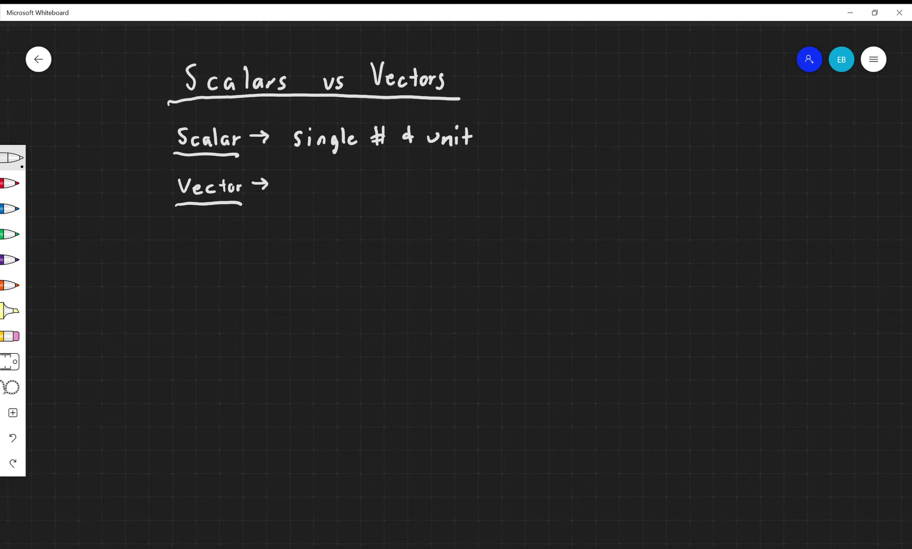
left_click(486, 145)
Step: List the scalar examples 'Time, mass, distance, length' on the Scalar line
mouse_move(512, 126)
left_mouse_down()
mouse_move(513, 143)
mouse_move(521, 125)
left_mouse_up()
left_click_drag(521, 137, 537, 143)
left_click_drag(538, 137, 547, 143)
mouse_move(553, 140)
left_mouse_down()
mouse_move(549, 150)
mouse_move(614, 143)
left_mouse_up()
left_click_drag(621, 126, 627, 143)
left_click_drag(639, 133, 631, 145)
mouse_move(645, 128)
left_mouse_down()
mouse_move(671, 136)
mouse_move(682, 150)
mouse_move(689, 138)
mouse_move(720, 138)
mouse_move(714, 152)
mouse_move(737, 137)
left_mouse_up()
mouse_move(741, 127)
left_mouse_down()
mouse_move(738, 146)
mouse_move(746, 147)
left_mouse_up()
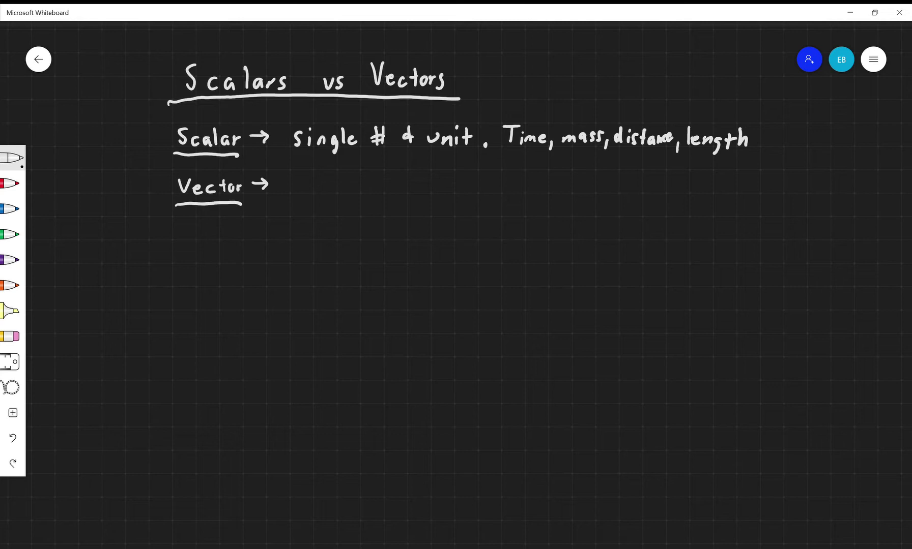
Step: Write '#, unit, & direction' after the Vector arrow
mouse_move(307, 180)
left_mouse_down()
mouse_move(294, 193)
mouse_move(317, 184)
left_mouse_up()
mouse_move(297, 196)
left_mouse_down()
mouse_move(318, 194)
mouse_move(327, 209)
mouse_move(353, 202)
left_mouse_up()
left_click_drag(357, 191, 367, 202)
mouse_move(371, 191)
left_mouse_down()
mouse_move(371, 202)
mouse_move(384, 190)
mouse_move(404, 208)
mouse_move(424, 201)
left_mouse_up()
mouse_move(425, 186)
left_mouse_down()
mouse_move(456, 200)
mouse_move(478, 189)
mouse_move(500, 200)
mouse_move(510, 191)
left_mouse_up()
left_click_drag(518, 190, 519, 199)
left_click_drag(532, 188, 531, 189)
mouse_move(535, 197)
left_mouse_down()
mouse_move(538, 188)
mouse_move(545, 198)
left_mouse_up()
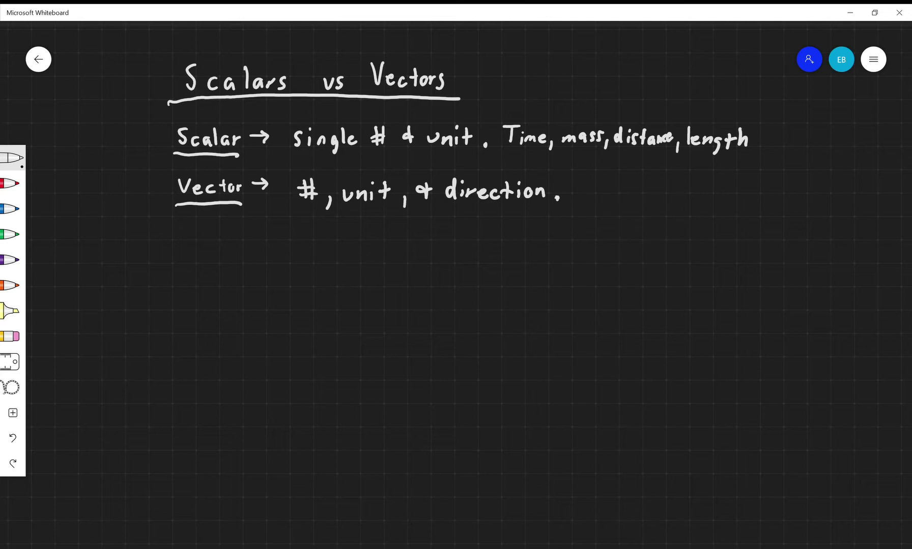
Step: Write the example '25 miles Northeast' below, with an arrow from direction to it
left_click_drag(308, 238, 315, 254)
left_click_drag(327, 235, 326, 253)
left_click_drag(331, 236, 390, 253)
left_click_drag(395, 248, 460, 250)
left_click(412, 242)
mouse_move(459, 250)
left_mouse_down()
mouse_move(460, 232)
mouse_move(478, 253)
left_mouse_up()
left_click_drag(488, 237, 490, 253)
left_click_drag(487, 243, 499, 251)
left_click_drag(500, 246, 520, 254)
left_click(514, 246)
left_click_drag(528, 243, 546, 254)
left_click_drag(541, 244, 549, 243)
mouse_move(497, 206)
left_mouse_down()
mouse_move(498, 227)
mouse_move(507, 216)
left_mouse_up()
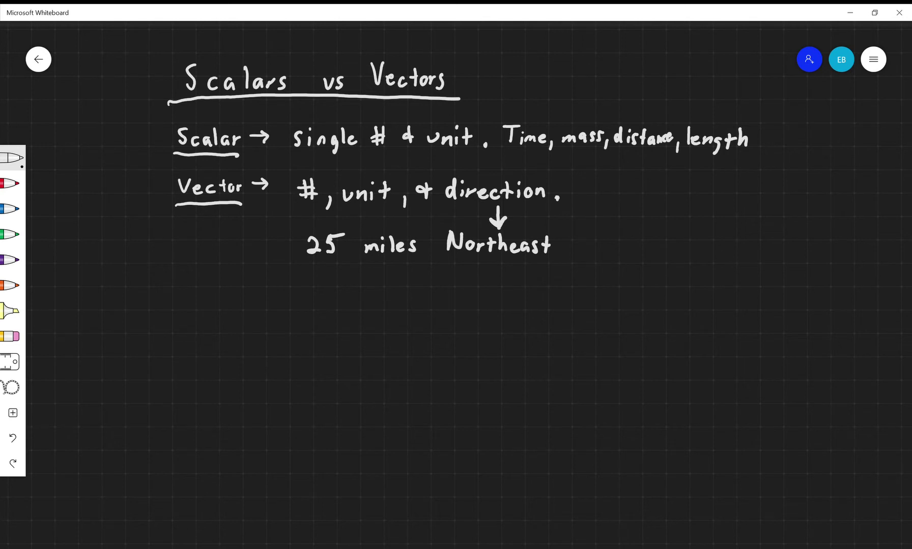
Step: Start the vector quantity list with 'Displacement, velocity'
mouse_move(296, 274)
left_mouse_down()
mouse_move(319, 292)
mouse_move(325, 282)
mouse_move(369, 288)
left_mouse_up()
left_click(311, 275)
left_click_drag(371, 283, 381, 288)
mouse_move(382, 278)
left_mouse_down()
mouse_move(388, 288)
mouse_move(418, 285)
left_mouse_up()
mouse_move(412, 278)
left_mouse_down()
mouse_move(428, 295)
mouse_move(457, 275)
mouse_move(471, 288)
mouse_move(495, 279)
left_mouse_up()
mouse_move(508, 276)
left_mouse_down()
mouse_move(500, 280)
mouse_move(510, 287)
left_mouse_up()
mouse_move(513, 280)
left_mouse_down()
mouse_move(513, 290)
mouse_move(513, 273)
left_mouse_up()
mouse_move(523, 271)
left_mouse_down()
mouse_move(523, 288)
mouse_move(529, 273)
left_mouse_up()
mouse_move(529, 280)
left_mouse_down()
mouse_move(535, 301)
mouse_move(565, 295)
mouse_move(579, 274)
left_mouse_up()
Step: Finish the list with 'position, force, torque'
left_click_drag(596, 274, 588, 285)
left_click_drag(597, 278, 604, 286)
mouse_move(601, 275)
left_mouse_down()
mouse_move(611, 288)
mouse_move(611, 272)
left_mouse_up()
left_click_drag(620, 275, 620, 284)
mouse_move(622, 285)
left_mouse_down()
mouse_move(629, 278)
mouse_move(635, 292)
mouse_move(671, 280)
mouse_move(682, 286)
left_mouse_up()
mouse_move(684, 282)
left_mouse_down()
mouse_move(715, 288)
mouse_move(723, 278)
left_mouse_up()
mouse_move(727, 279)
left_mouse_down()
mouse_move(748, 284)
mouse_move(743, 299)
left_mouse_up()
left_click_drag(752, 277, 770, 288)
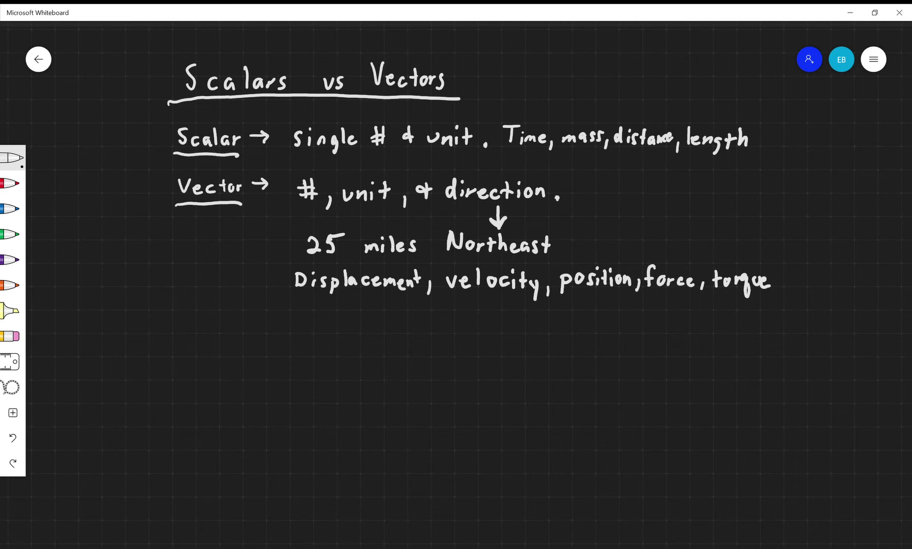
Step: Write 'Vectors → Little arrow' below the quantity list
mouse_move(300, 314)
left_mouse_down()
mouse_move(303, 323)
mouse_move(315, 312)
mouse_move(325, 331)
mouse_move(338, 332)
left_mouse_up()
mouse_move(345, 315)
left_mouse_down()
mouse_move(346, 329)
mouse_move(358, 324)
left_mouse_up()
mouse_move(364, 324)
left_mouse_down()
mouse_move(363, 334)
mouse_move(370, 325)
left_mouse_up()
mouse_move(380, 324)
left_mouse_down()
mouse_move(374, 334)
mouse_move(414, 324)
left_mouse_up()
mouse_move(405, 318)
left_mouse_down()
mouse_move(415, 324)
mouse_move(407, 330)
mouse_move(464, 336)
left_mouse_up()
left_click_drag(455, 326, 512, 335)
mouse_move(516, 325)
left_mouse_down()
mouse_move(554, 334)
mouse_move(561, 325)
left_mouse_up()
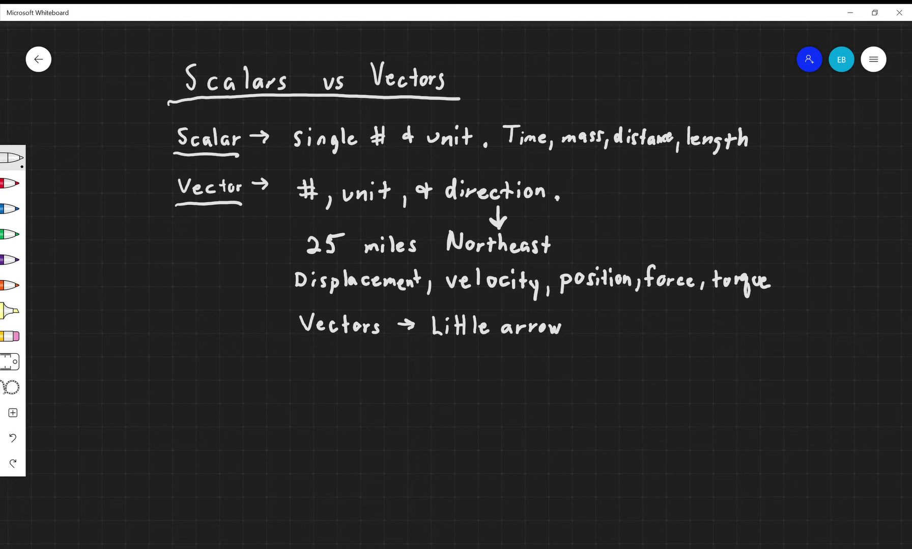
Step: Draw a D with a small arrow labelled '← vector'
mouse_move(411, 360)
left_mouse_down()
mouse_move(411, 378)
mouse_move(425, 366)
mouse_move(413, 380)
mouse_move(428, 356)
left_mouse_up()
left_click_drag(436, 353, 452, 344)
mouse_move(441, 344)
left_mouse_down()
mouse_move(435, 352)
mouse_move(471, 346)
mouse_move(494, 359)
left_mouse_up()
left_click_drag(490, 350, 505, 349)
left_click_drag(511, 358, 518, 349)
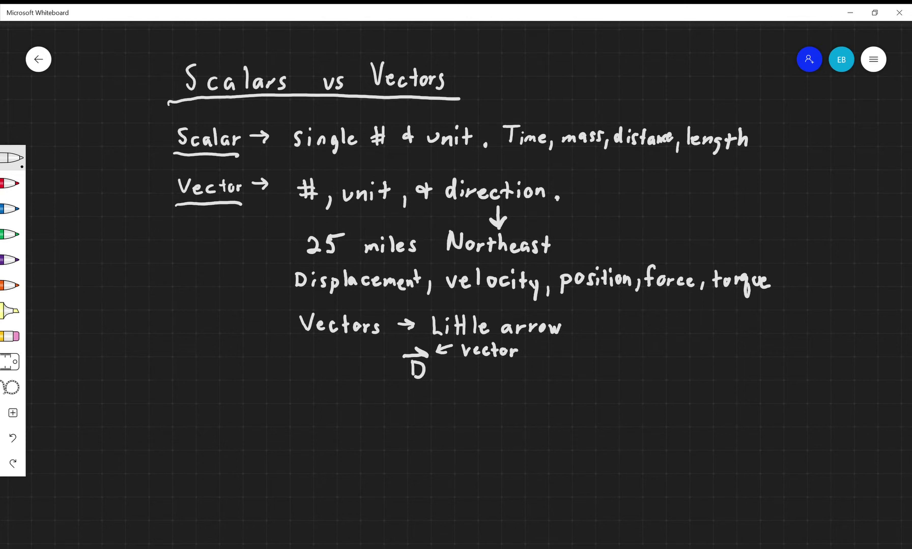
Step: Write the example 'Ex: I walk 10 meters' below the notes
mouse_move(189, 406)
left_mouse_down()
mouse_move(189, 424)
mouse_move(198, 422)
left_mouse_up()
left_click_drag(192, 416, 201, 406)
mouse_move(207, 418)
left_mouse_down()
mouse_move(211, 428)
mouse_move(228, 406)
left_mouse_up()
left_click_drag(274, 410, 274, 424)
mouse_move(263, 410)
left_mouse_down()
mouse_move(334, 427)
mouse_move(345, 414)
mouse_move(346, 425)
left_mouse_up()
mouse_move(353, 415)
left_mouse_down()
mouse_move(357, 428)
mouse_move(388, 426)
mouse_move(398, 409)
mouse_move(470, 428)
left_mouse_up()
mouse_move(464, 417)
left_mouse_down()
mouse_move(483, 428)
mouse_move(494, 420)
left_mouse_up()
left_click_drag(504, 417, 495, 428)
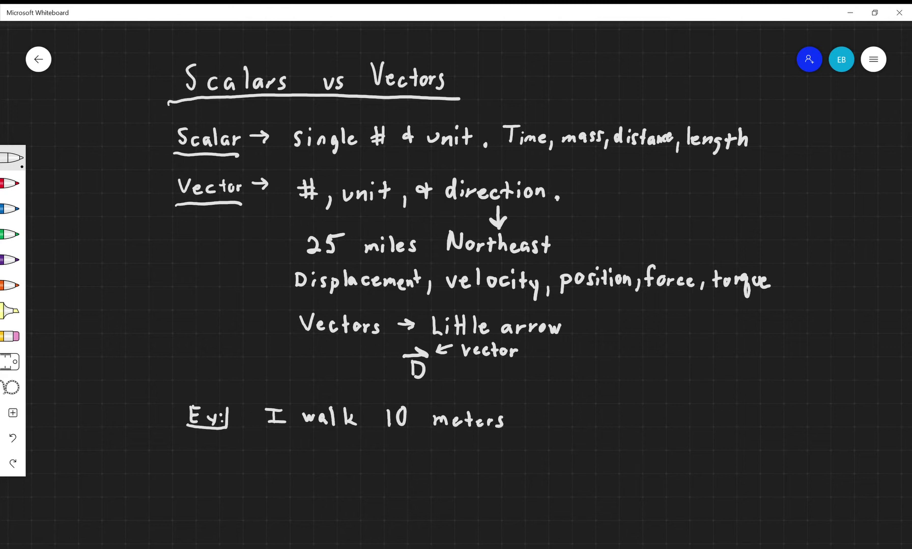
scroll(470, 254, "down", 3)
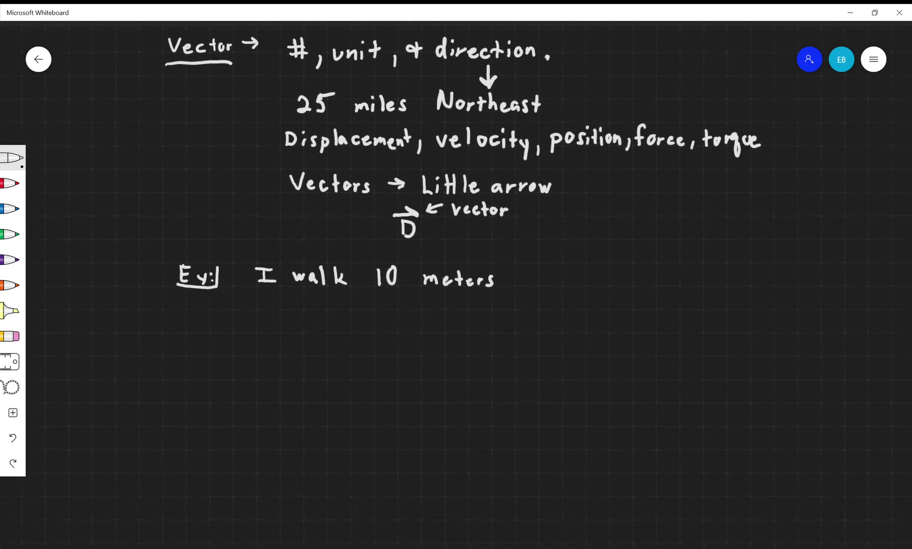
Step: Write 'D = distance = 10 m' below the walking example
left_click_drag(265, 317, 265, 335)
mouse_move(266, 317)
left_mouse_down()
mouse_move(277, 319)
mouse_move(268, 335)
left_mouse_up()
left_click_drag(290, 323, 323, 334)
mouse_move(325, 312)
left_mouse_down()
mouse_move(327, 335)
mouse_move(342, 334)
left_mouse_up()
mouse_move(357, 318)
left_mouse_down()
mouse_move(357, 332)
mouse_move(360, 324)
left_mouse_up()
left_click_drag(360, 327, 392, 334)
mouse_move(391, 335)
left_mouse_down()
mouse_move(412, 322)
mouse_move(414, 329)
left_mouse_up()
mouse_move(434, 311)
left_mouse_down()
mouse_move(432, 333)
mouse_move(441, 314)
mouse_move(476, 335)
left_mouse_up()
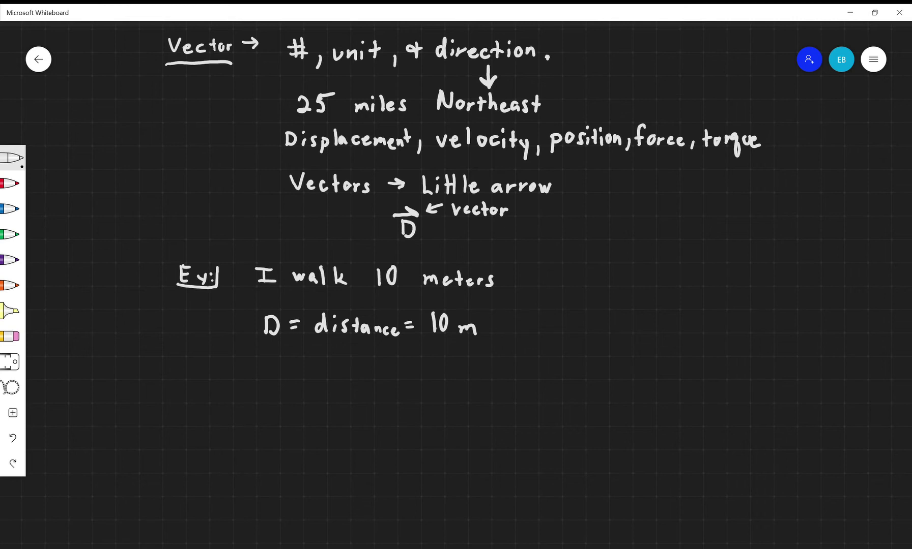
scroll(458, 255, "down", 2)
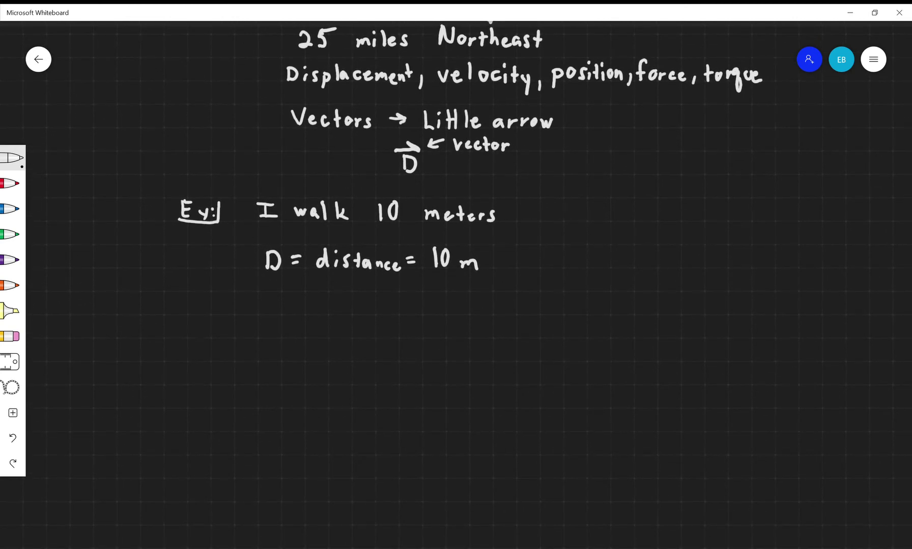
Step: Write 'I walk 10 meters SW' on the next line and tick the 10
mouse_move(261, 296)
left_mouse_down()
mouse_move(261, 310)
mouse_move(266, 295)
left_mouse_up()
mouse_move(253, 312)
left_mouse_down()
mouse_move(310, 305)
mouse_move(333, 315)
left_mouse_up()
mouse_move(340, 304)
left_mouse_down()
mouse_move(341, 315)
mouse_move(385, 315)
mouse_move(395, 300)
mouse_move(442, 316)
left_mouse_up()
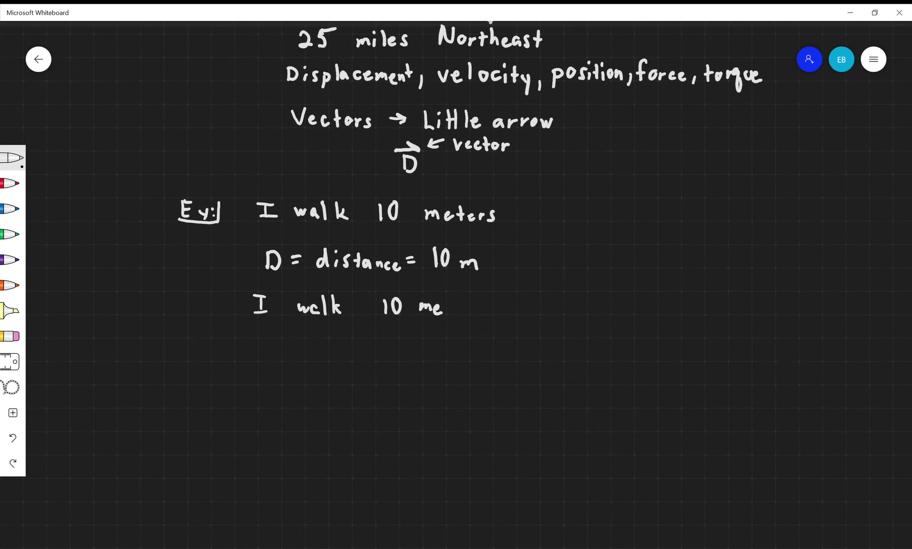
left_click_drag(441, 308, 447, 305)
mouse_move(459, 309)
left_mouse_down()
mouse_move(509, 307)
mouse_move(507, 314)
left_mouse_up()
mouse_move(519, 298)
left_mouse_down()
mouse_move(523, 305)
mouse_move(537, 296)
left_mouse_up()
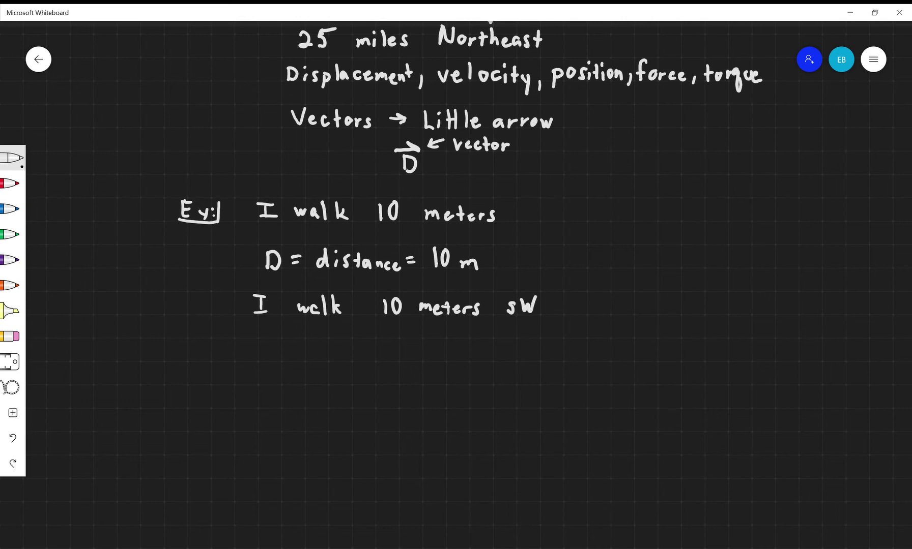
scroll(457, 274, "down", 1)
scroll(458, 275, "down", 5)
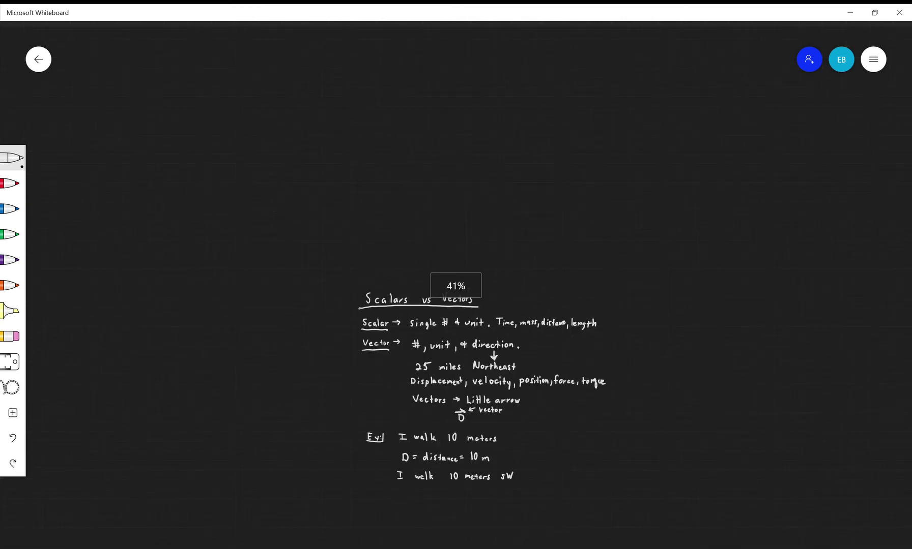
scroll(458, 274, "up", 5)
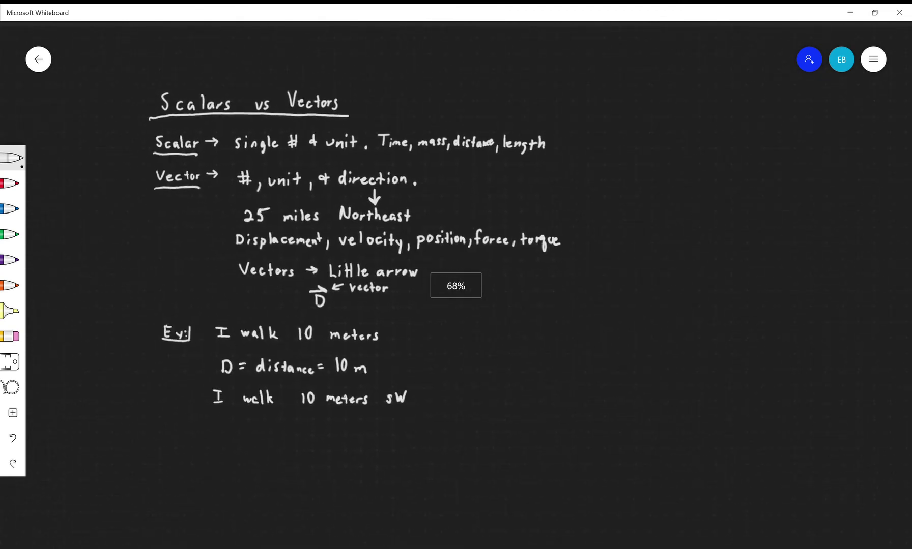
mouse_move(284, 375)
left_mouse_down()
mouse_move(329, 380)
mouse_move(391, 368)
left_mouse_up()
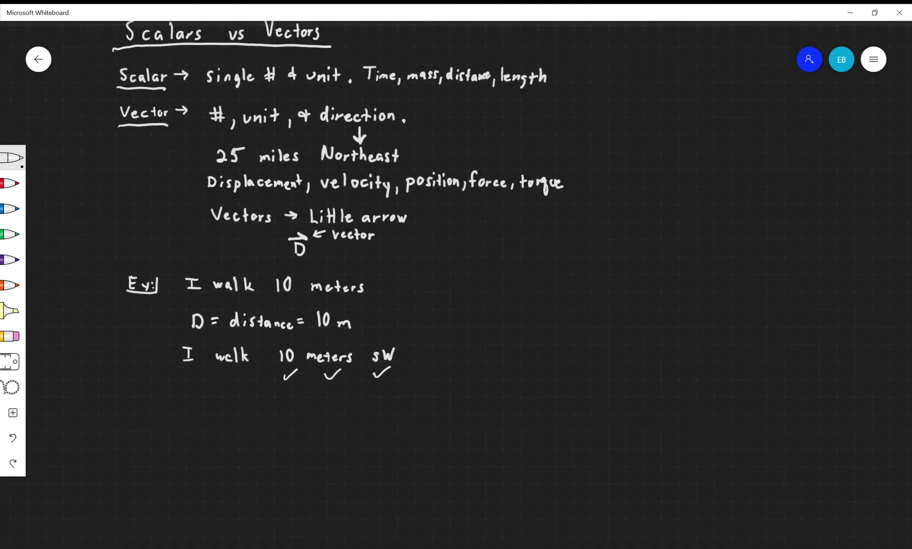
Step: Write 'D = 10 m SW' with a vector arrow drawn over the D
scroll(350, 200, "down", 5)
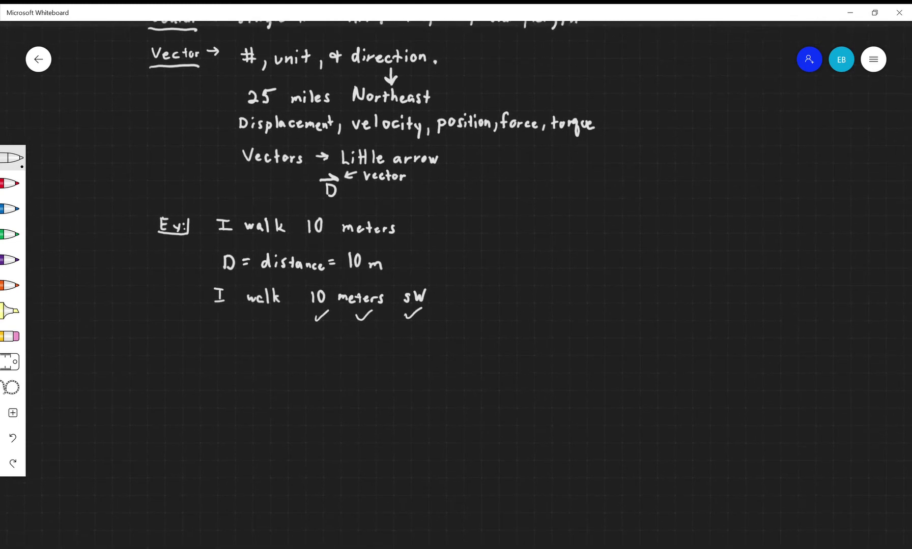
scroll(350, 200, "down", 2)
scroll(350, 201, "left", 2)
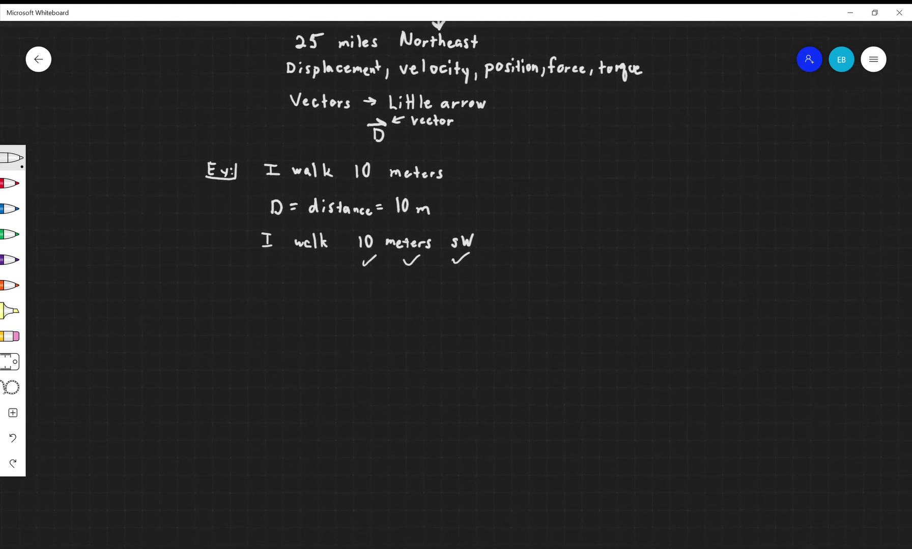
scroll(456, 286, "up", 5)
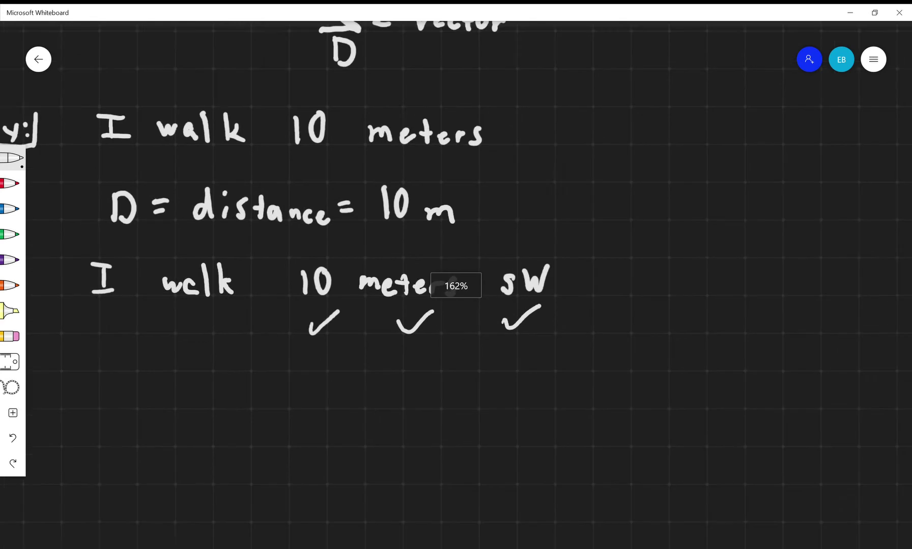
scroll(456, 286, "down", 3)
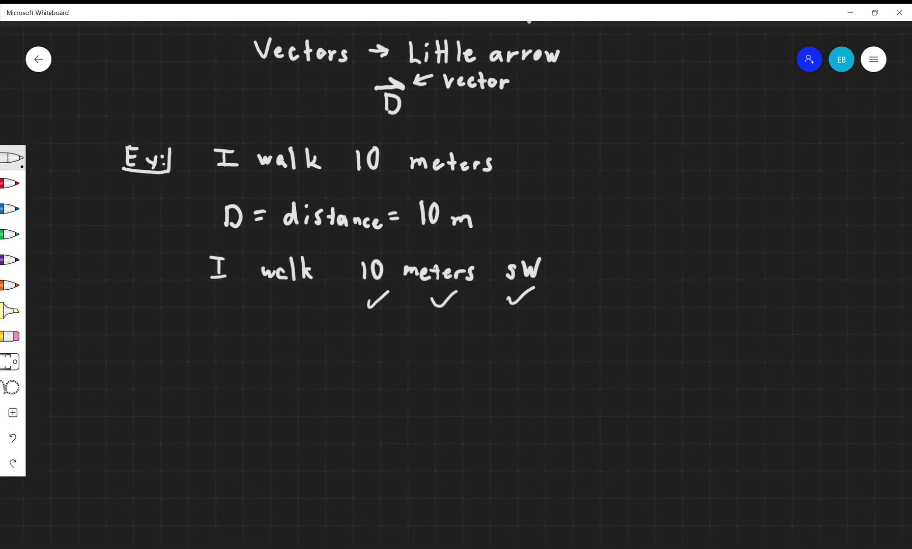
left_click_drag(231, 337, 233, 358)
mouse_move(233, 337)
left_mouse_down()
mouse_move(244, 341)
mouse_move(236, 359)
left_mouse_up()
left_click_drag(260, 348, 270, 345)
mouse_move(260, 354)
left_mouse_down()
mouse_move(301, 360)
mouse_move(318, 341)
mouse_move(362, 363)
mouse_move(395, 359)
mouse_move(430, 340)
left_mouse_up()
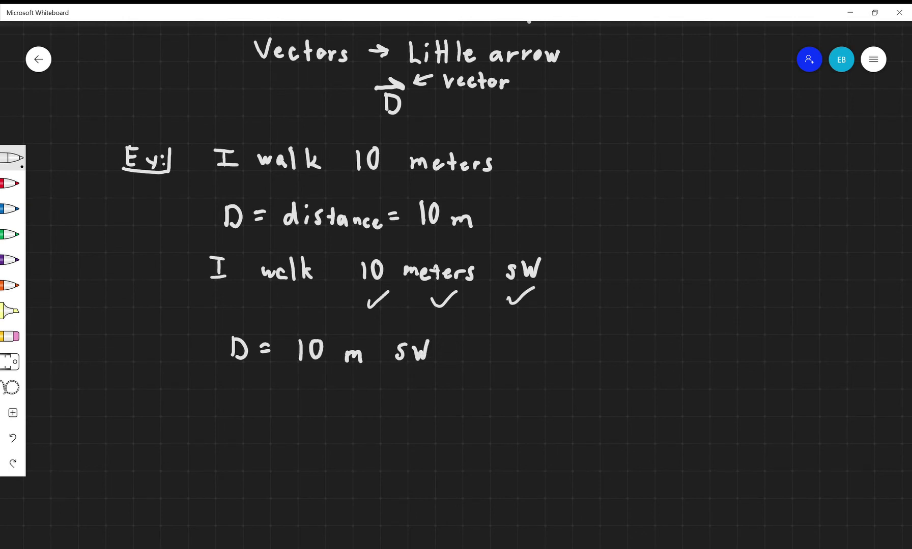
left_click_drag(222, 332, 237, 324)
scroll(345, 193, "down", 3)
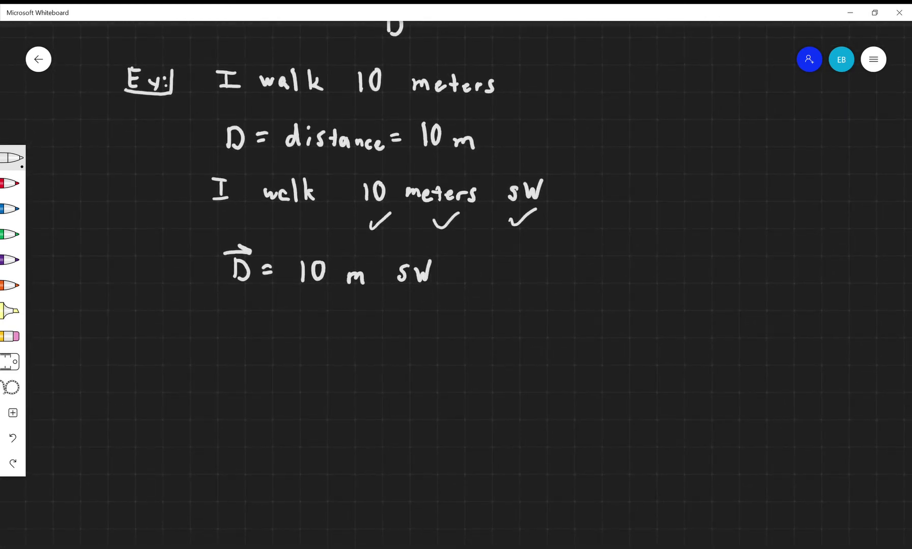
Step: Draw crossed compass axes with arrowheads labelled N, E, S and W
mouse_move(274, 333)
left_mouse_down()
mouse_move(285, 495)
mouse_move(272, 487)
mouse_move(294, 491)
left_mouse_up()
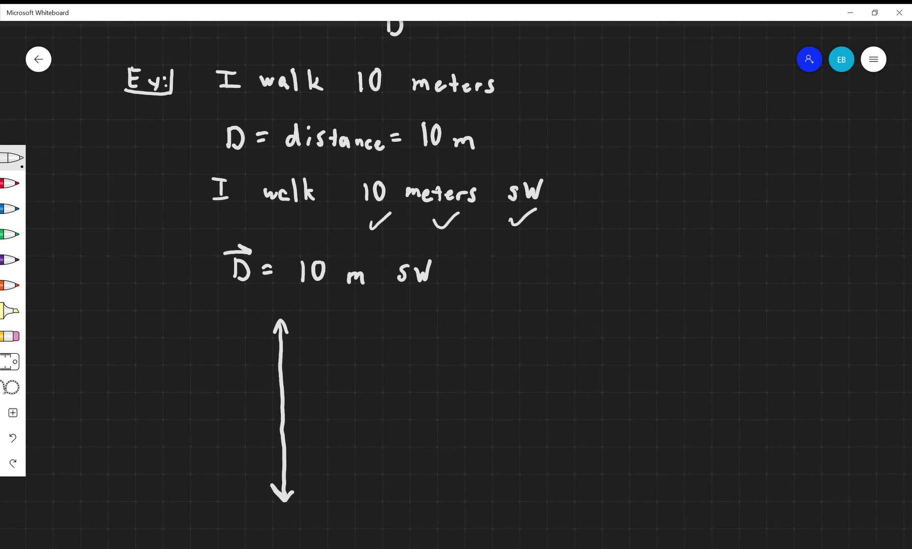
mouse_move(193, 382)
left_mouse_down()
mouse_move(193, 401)
mouse_move(416, 392)
left_mouse_up()
mouse_move(400, 382)
left_mouse_down()
mouse_move(411, 389)
mouse_move(404, 406)
left_mouse_up()
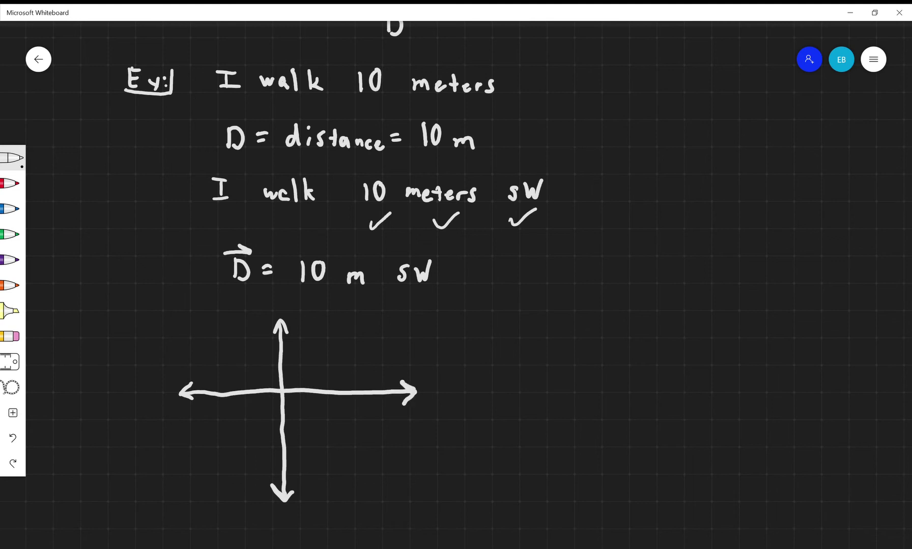
mouse_move(264, 310)
left_mouse_down()
mouse_move(265, 295)
mouse_move(280, 294)
left_mouse_up()
left_click_drag(274, 513, 262, 526)
mouse_move(434, 381)
left_mouse_down()
mouse_move(431, 400)
mouse_move(444, 398)
left_mouse_up()
left_click_drag(436, 392, 450, 378)
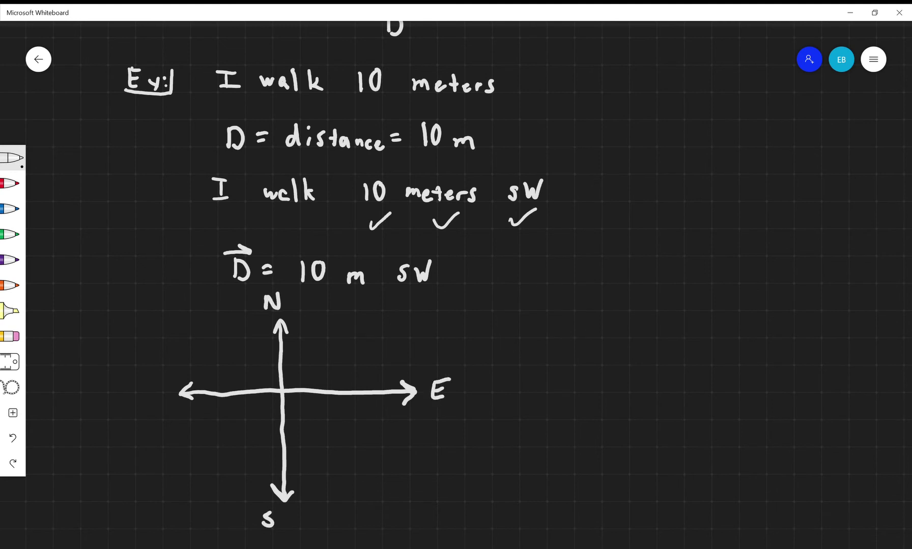
mouse_move(142, 379)
left_mouse_down()
mouse_move(154, 397)
mouse_move(159, 378)
left_mouse_up()
Step: Underline D, 10 and SW of the vector equation in red
left_click(10, 183)
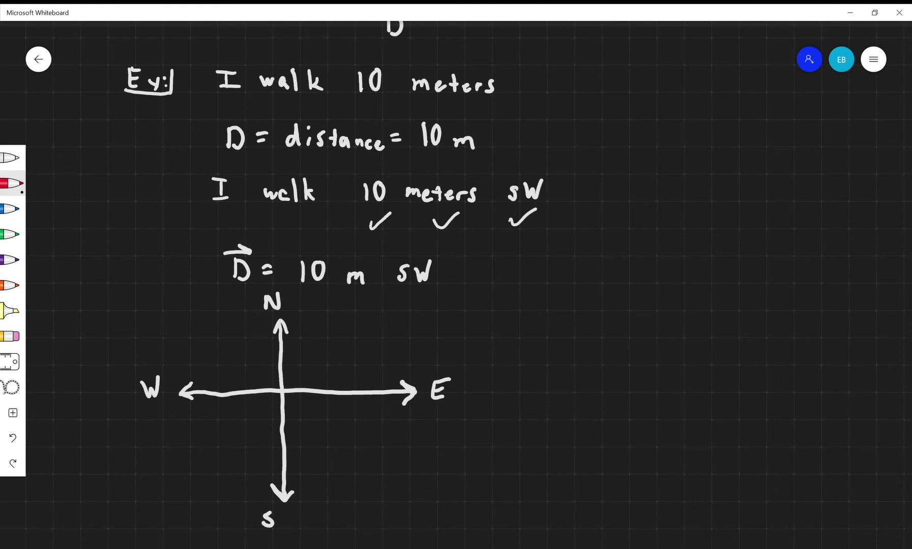
left_click_drag(232, 286, 246, 283)
left_click_drag(300, 288, 329, 285)
left_click_drag(393, 287, 434, 286)
left_click(10, 158)
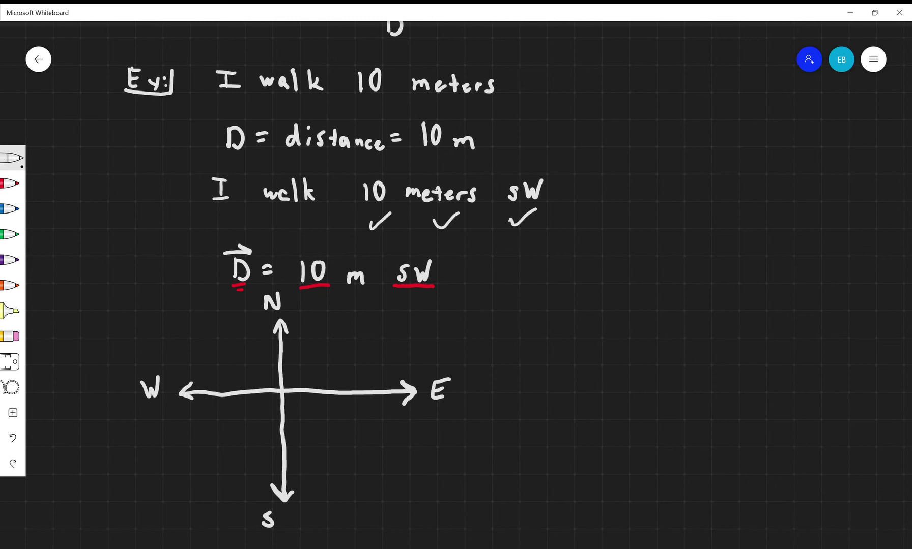
Step: Underline the compass S and W in red and bracket the west and south arrows
left_click(11, 183)
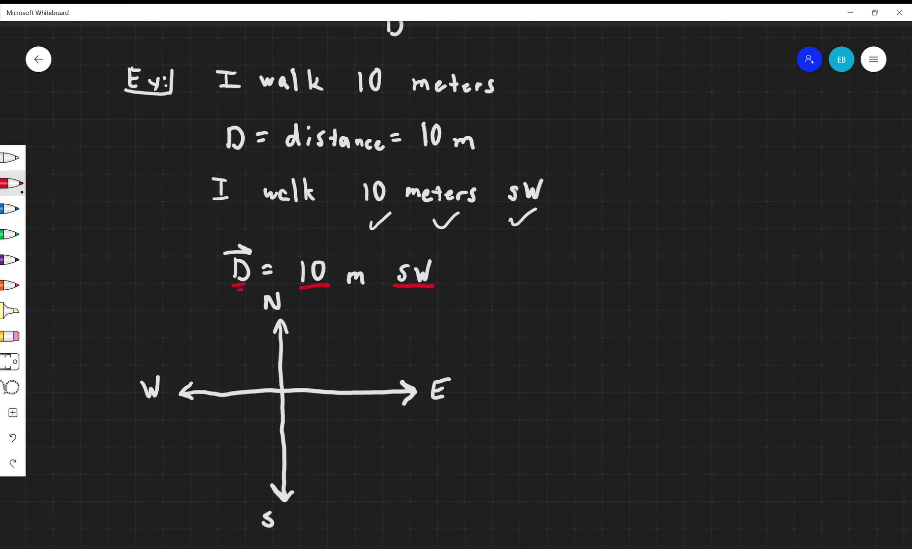
left_click_drag(261, 534, 275, 530)
mouse_move(144, 409)
left_mouse_down()
mouse_move(157, 406)
mouse_move(153, 413)
left_mouse_up()
mouse_move(217, 403)
left_mouse_down()
mouse_move(144, 409)
mouse_move(153, 501)
mouse_move(274, 501)
left_mouse_up()
left_click(10, 158)
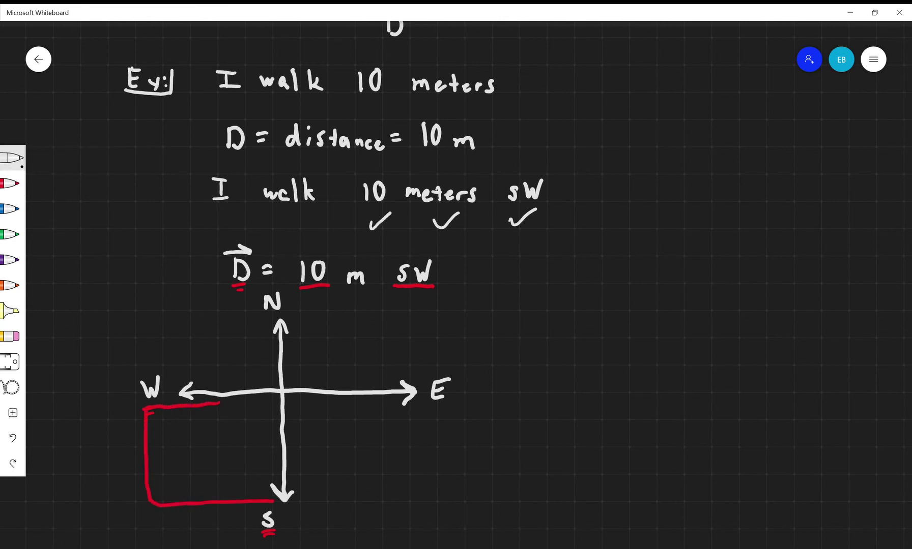
Step: Draw the southwest vector D from origin A, with an arrow over the D label
mouse_move(282, 393)
left_mouse_down()
mouse_move(202, 470)
mouse_move(204, 458)
mouse_move(218, 472)
left_mouse_up()
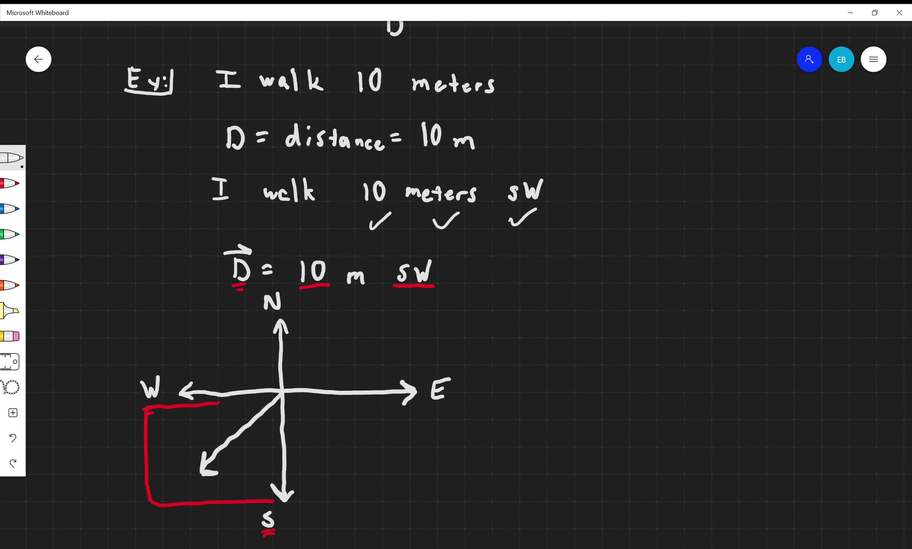
mouse_move(204, 424)
left_mouse_down()
mouse_move(206, 439)
mouse_move(217, 418)
left_mouse_up()
left_click_drag(209, 413, 211, 422)
left_click_drag(291, 382, 301, 376)
left_click_drag(202, 469, 176, 489)
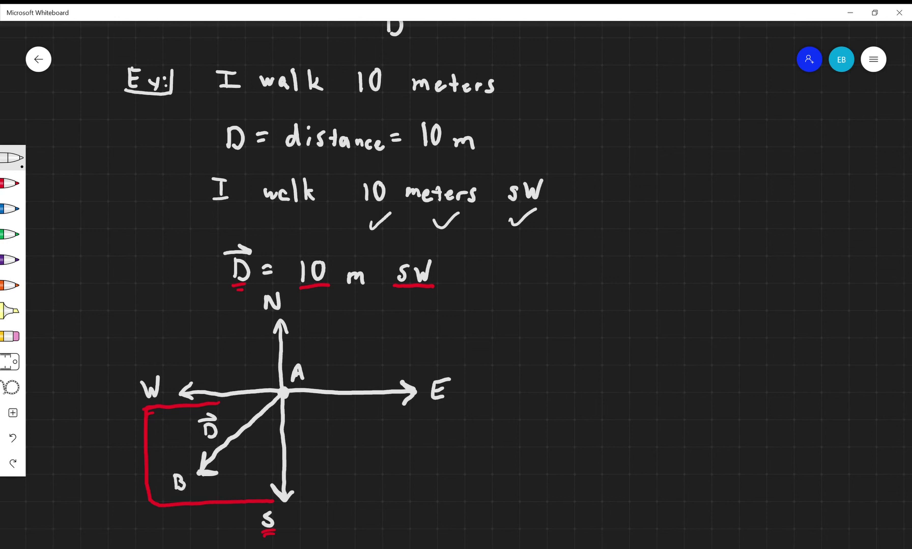
Step: Handwrite D_AB = D_BA to the right of the compass
mouse_move(500, 343)
left_mouse_down()
mouse_move(502, 362)
mouse_move(525, 356)
mouse_move(530, 364)
left_mouse_up()
left_click_drag(539, 356, 539, 363)
left_click_drag(539, 363, 569, 347)
mouse_move(558, 352)
left_mouse_down()
mouse_move(593, 361)
mouse_move(607, 351)
mouse_move(593, 363)
left_mouse_up()
left_click_drag(615, 358, 616, 373)
mouse_move(631, 375)
left_mouse_down()
mouse_move(637, 358)
mouse_move(644, 376)
left_mouse_up()
left_click_drag(634, 368, 640, 368)
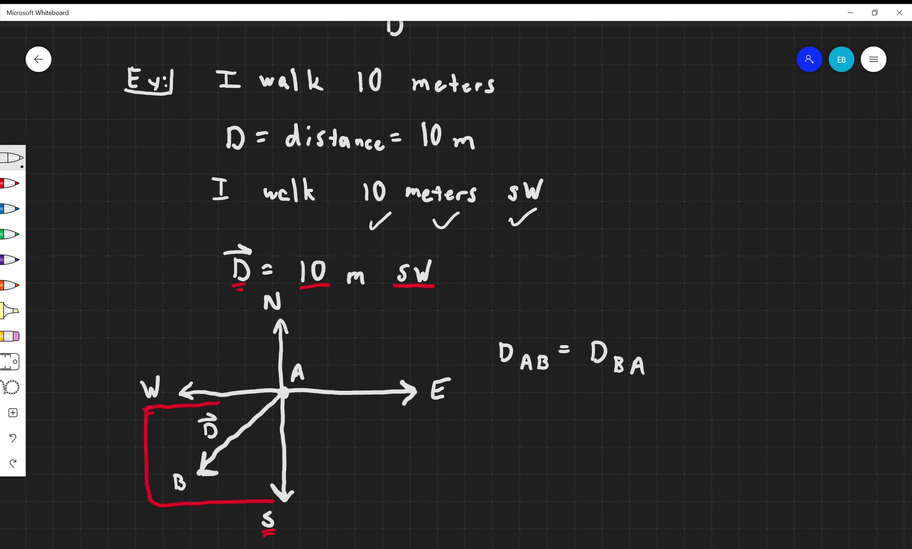
Step: Below it, write vector D_AB ≠ vector D_BA with arrows over both terms
mouse_move(503, 428)
left_mouse_down()
mouse_move(503, 448)
mouse_move(523, 439)
mouse_move(529, 451)
left_mouse_up()
left_click_drag(537, 441, 538, 460)
mouse_move(492, 424)
left_mouse_down()
mouse_move(538, 420)
mouse_move(520, 409)
left_mouse_up()
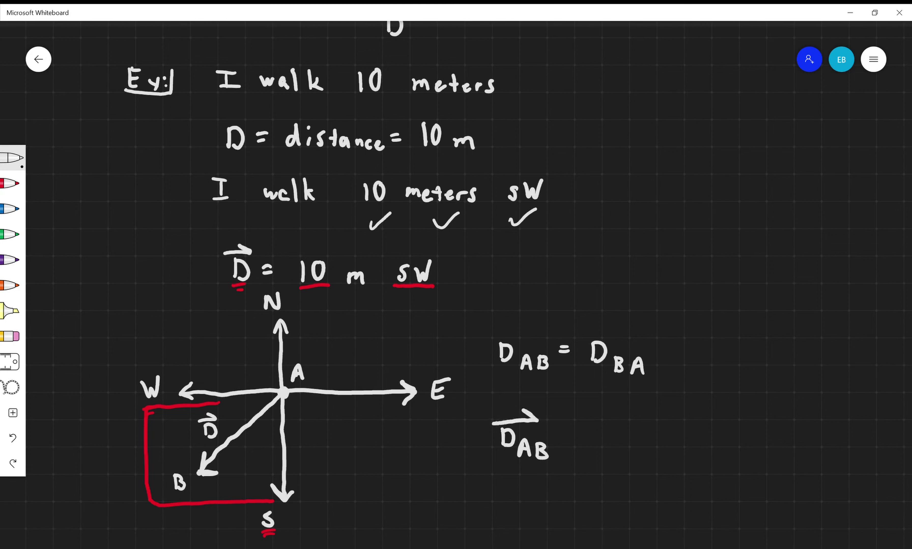
left_click_drag(559, 434, 609, 446)
mouse_move(604, 426)
left_mouse_down()
mouse_move(619, 432)
mouse_move(605, 449)
mouse_move(565, 451)
left_mouse_up()
left_click_drag(629, 442, 630, 458)
mouse_move(629, 441)
left_mouse_down()
mouse_move(637, 446)
mouse_move(631, 459)
mouse_move(653, 441)
left_mouse_up()
mouse_move(653, 441)
left_mouse_down()
mouse_move(660, 462)
mouse_move(657, 453)
left_mouse_up()
left_click_drag(595, 421, 627, 420)
left_click_drag(614, 411, 629, 418)
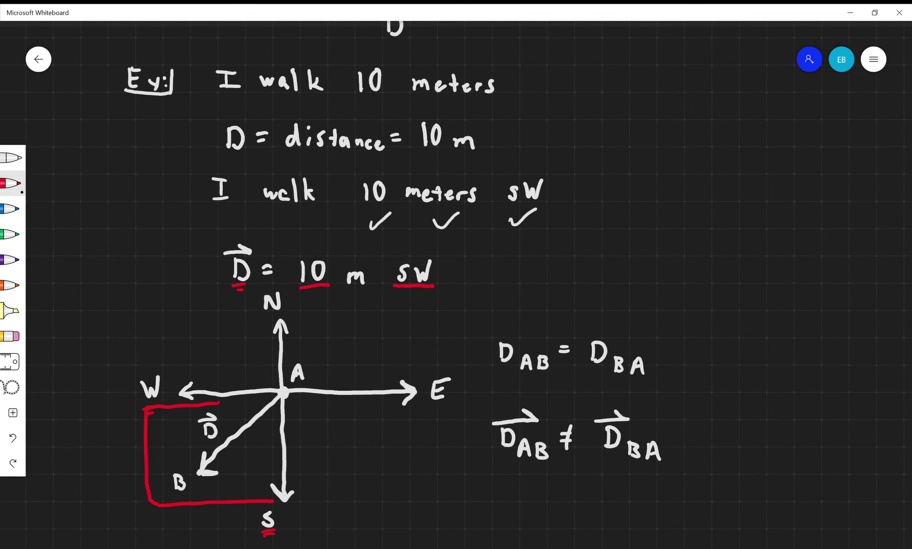
Step: In blue ink, trace the A-to-B arrow and write SW under vector D_AB
left_click(11, 209)
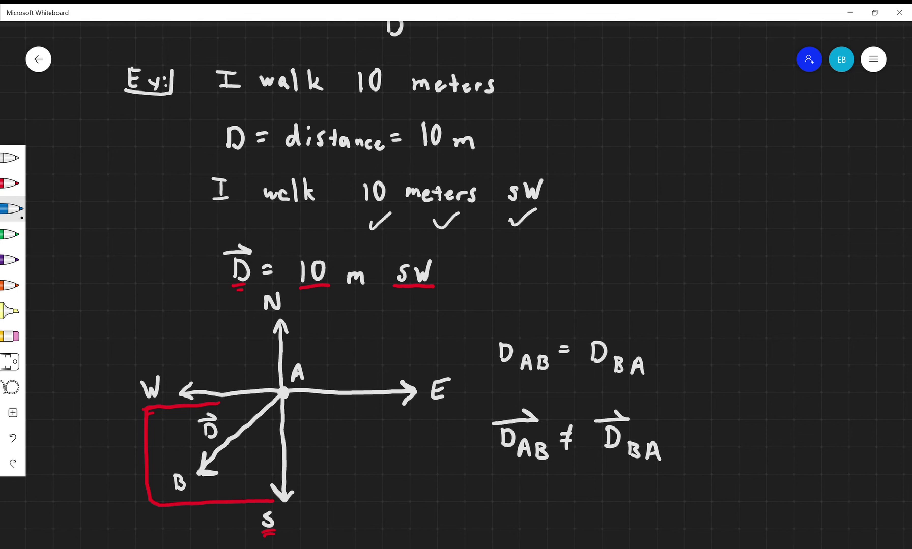
mouse_move(283, 394)
left_mouse_down()
mouse_move(199, 472)
mouse_move(215, 472)
left_mouse_up()
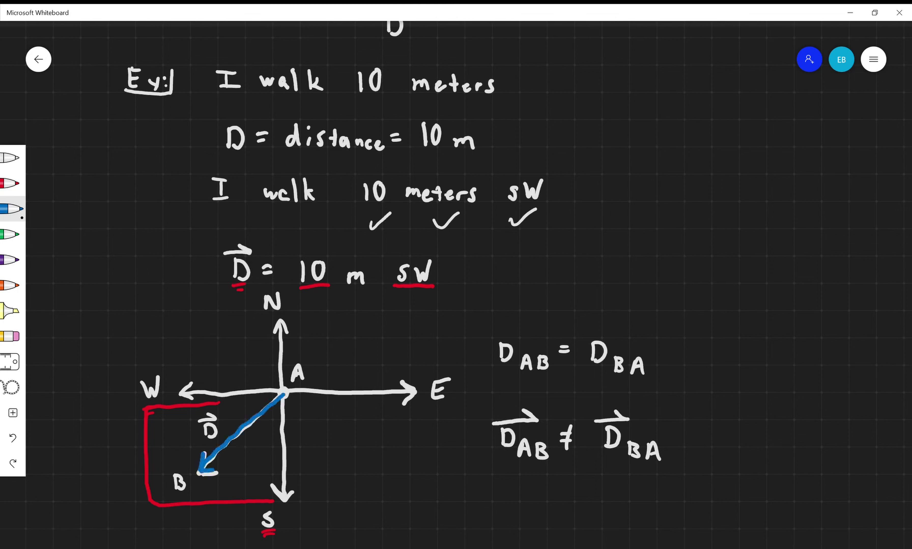
mouse_move(515, 466)
left_mouse_down()
mouse_move(510, 480)
mouse_move(534, 468)
left_mouse_up()
Step: In green ink, trace B to A extending northeast, and write NE under vector D_BA
left_click(11, 234)
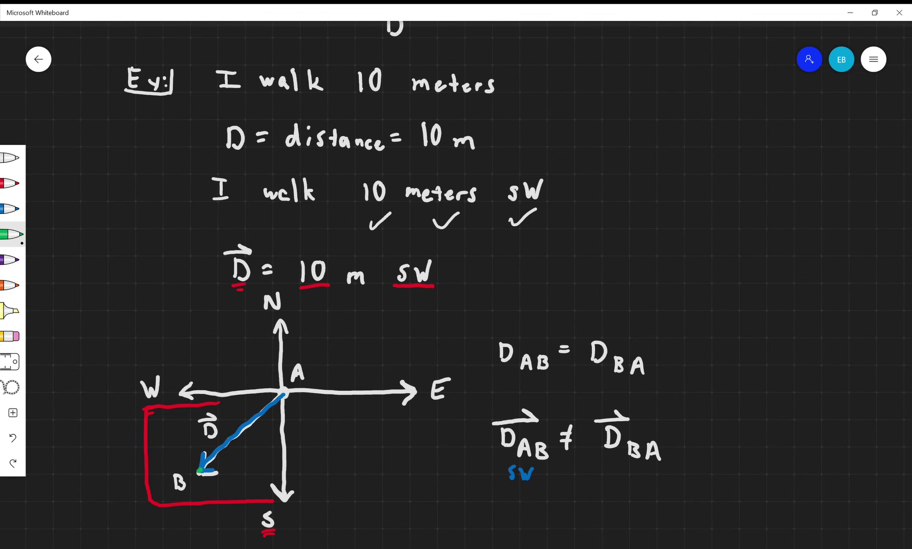
mouse_move(199, 470)
left_mouse_down()
mouse_move(283, 393)
mouse_move(261, 395)
mouse_move(275, 416)
left_mouse_up()
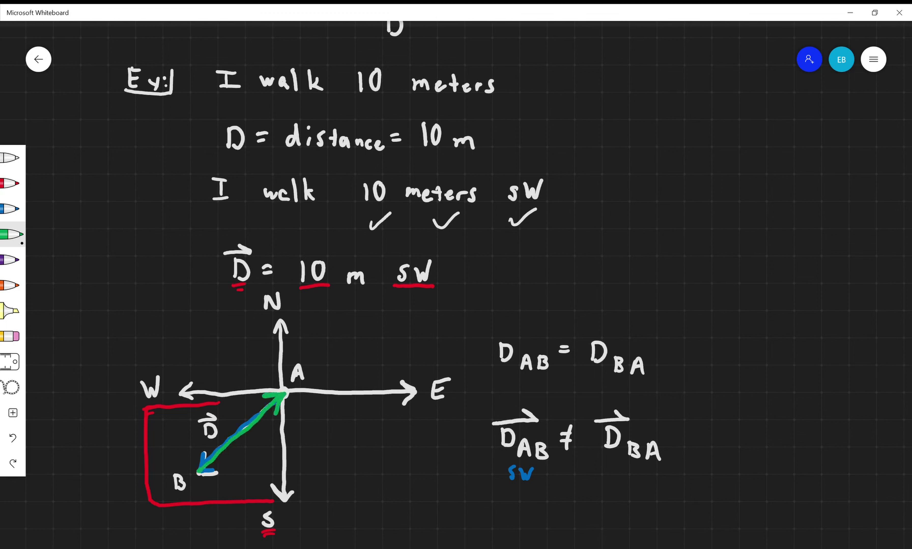
mouse_move(285, 391)
left_mouse_down()
mouse_move(320, 361)
mouse_move(330, 371)
left_mouse_up()
mouse_move(617, 484)
left_mouse_down()
mouse_move(617, 468)
mouse_move(642, 484)
mouse_move(644, 476)
left_mouse_up()
mouse_move(637, 469)
left_mouse_down()
mouse_move(648, 467)
mouse_move(639, 488)
left_mouse_up()
Step: Underline the blue SW in green and cross out the D_AB ≠ D_BA line
left_click_drag(511, 485, 529, 484)
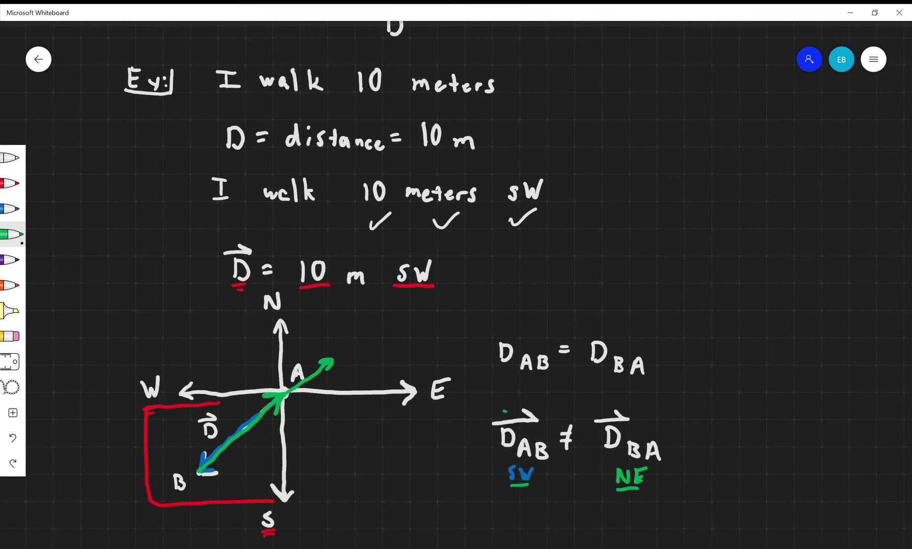
left_click_drag(503, 411, 617, 475)
left_click_drag(489, 493, 642, 426)
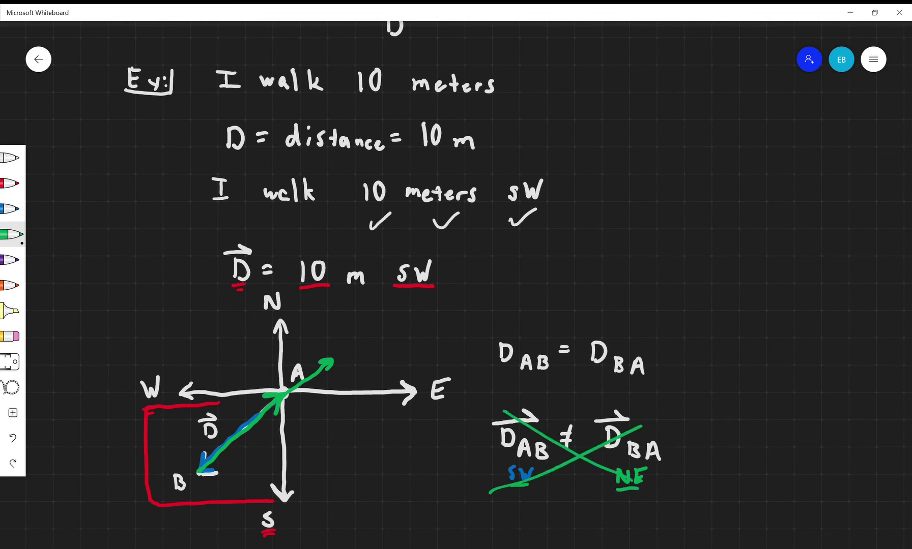